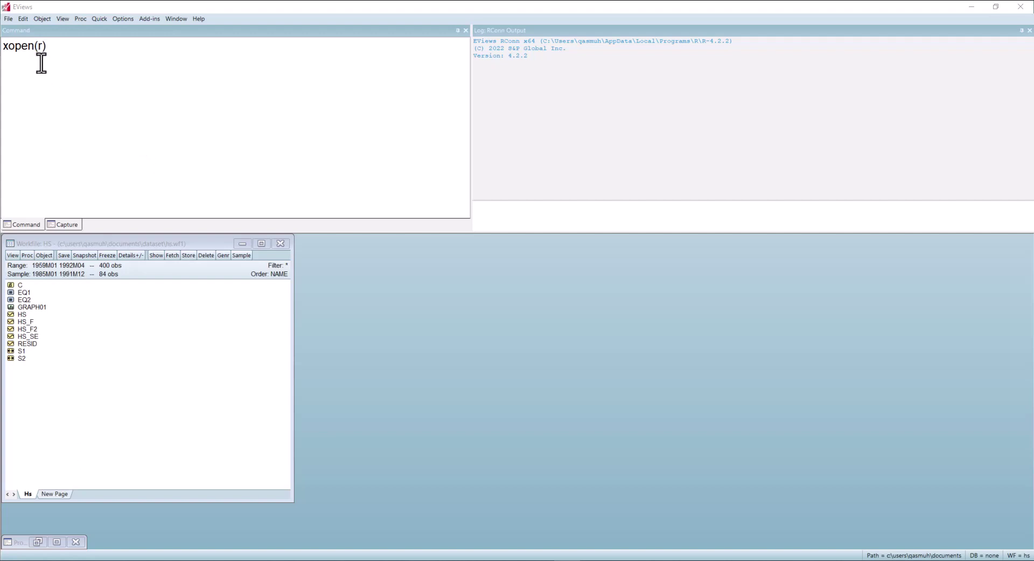
Step: Paste the command XPUT(rtype=data.frame, name=data) hs below xopen(r) in the Command window
click(61, 52)
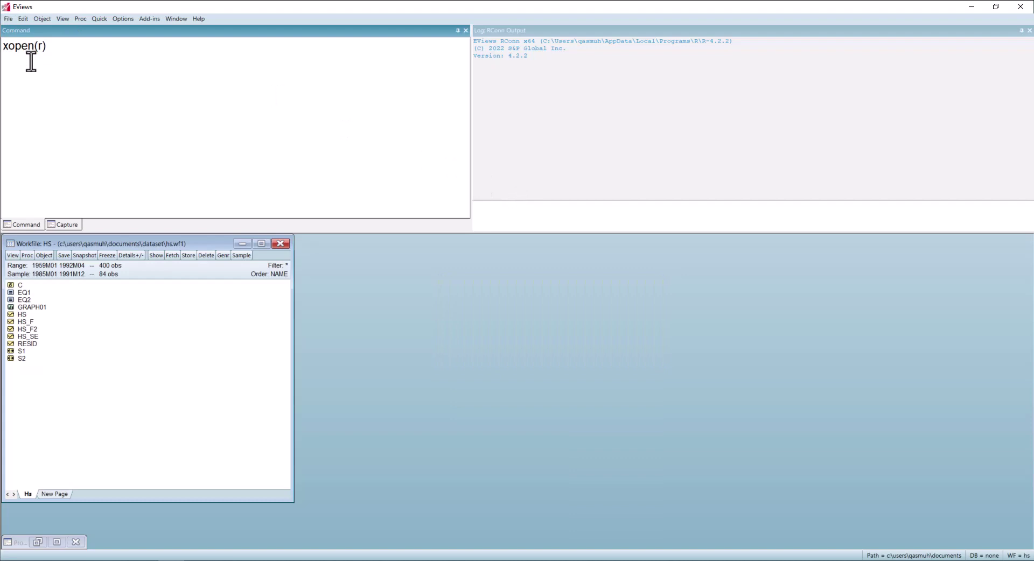
text(XPUT(rtype=data.frame, name=data) hs)
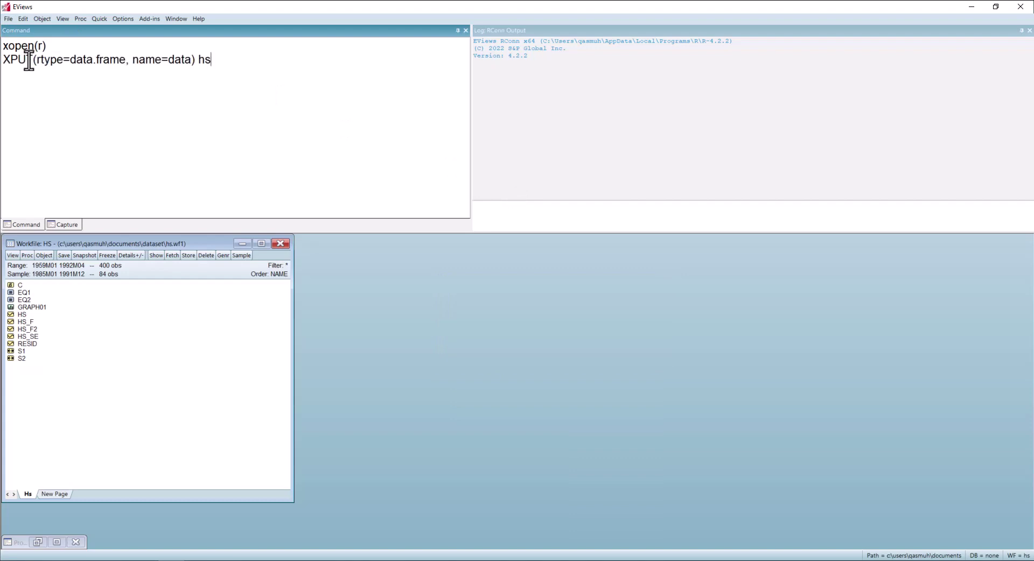
double_click(22, 315)
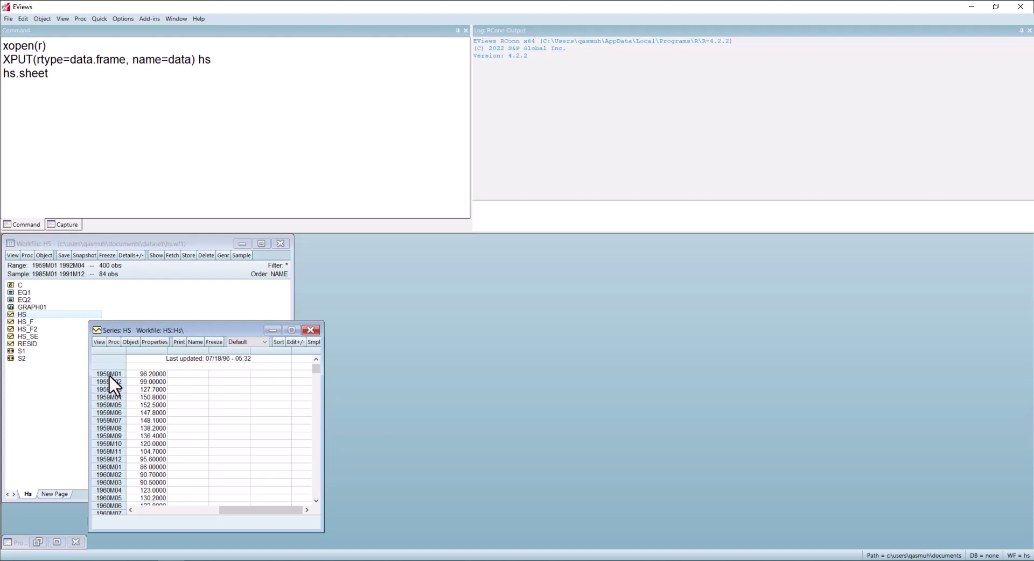
scroll(107, 383, down, 13)
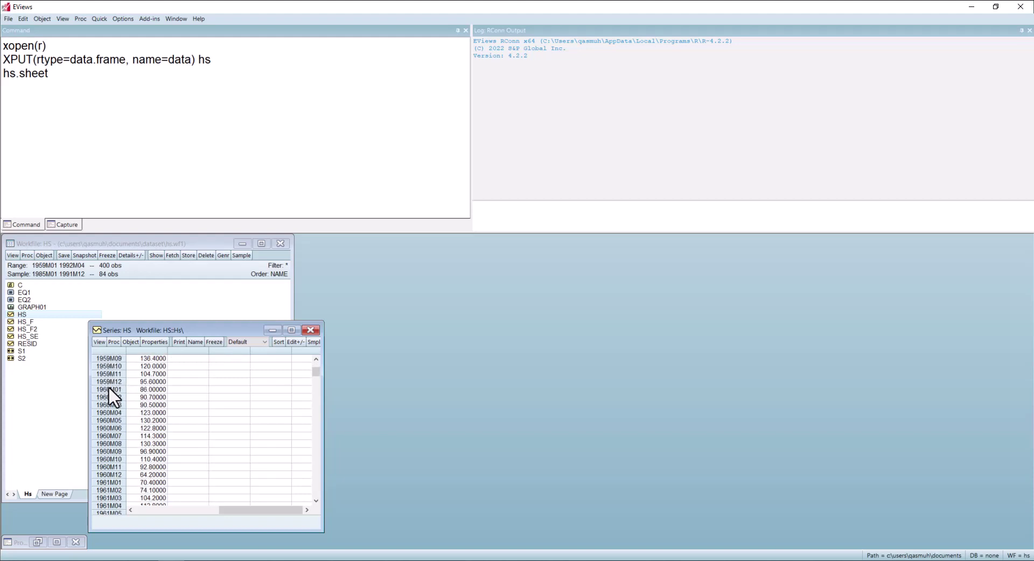
drag(315, 380, 309, 334)
click(310, 331)
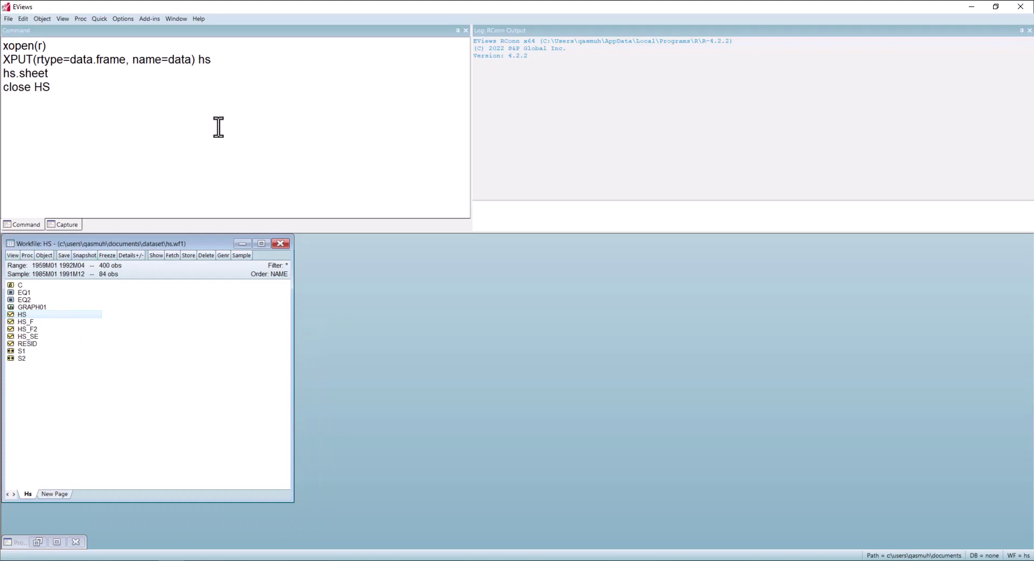
Step: Execute XPUT(rtype=data.frame, name=data) hs so R creates the data frame 'data' from series HS
click(216, 64)
drag(215, 64, 2, 60)
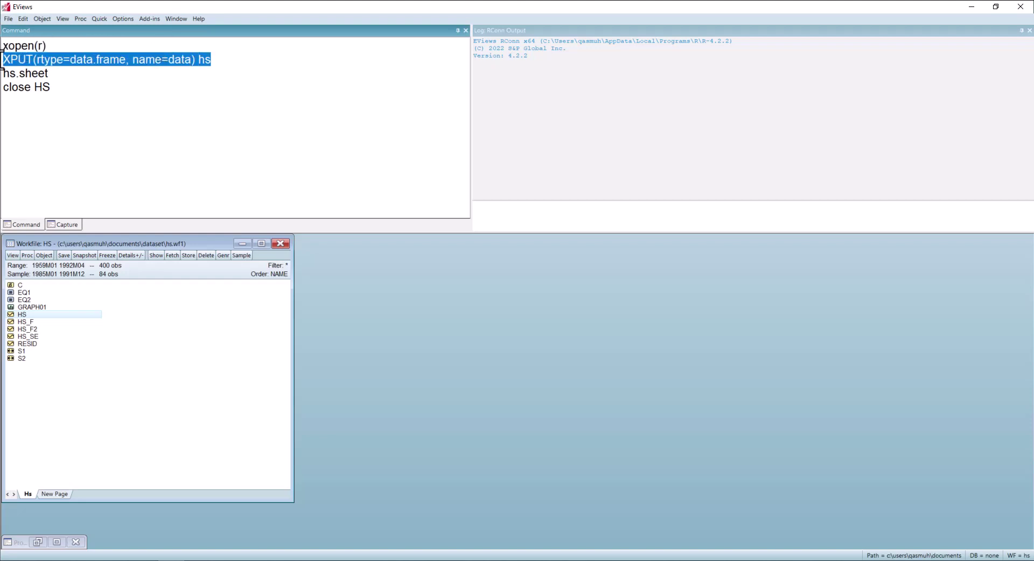
click(77, 64)
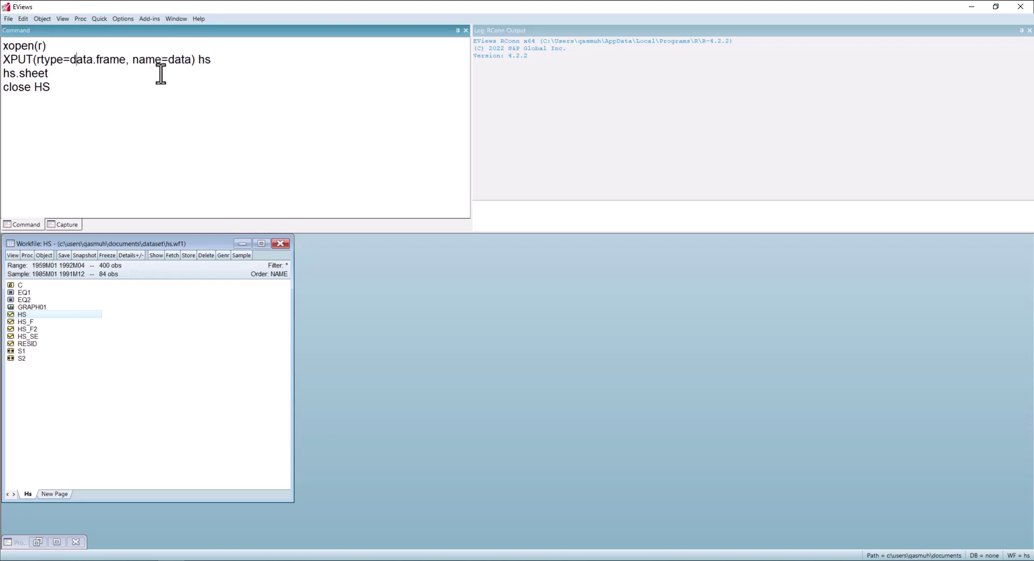
drag(212, 63, 199, 60)
click(210, 62)
key(Return)
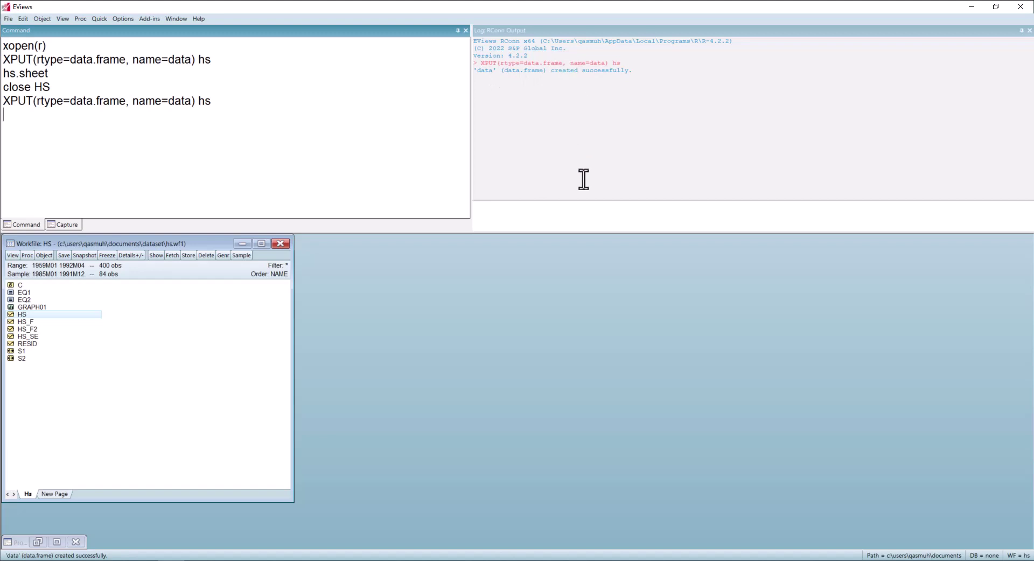
Step: Run print(head(data)) in the R console to list the HS values for 1985M01 through 1985M06
click(562, 215)
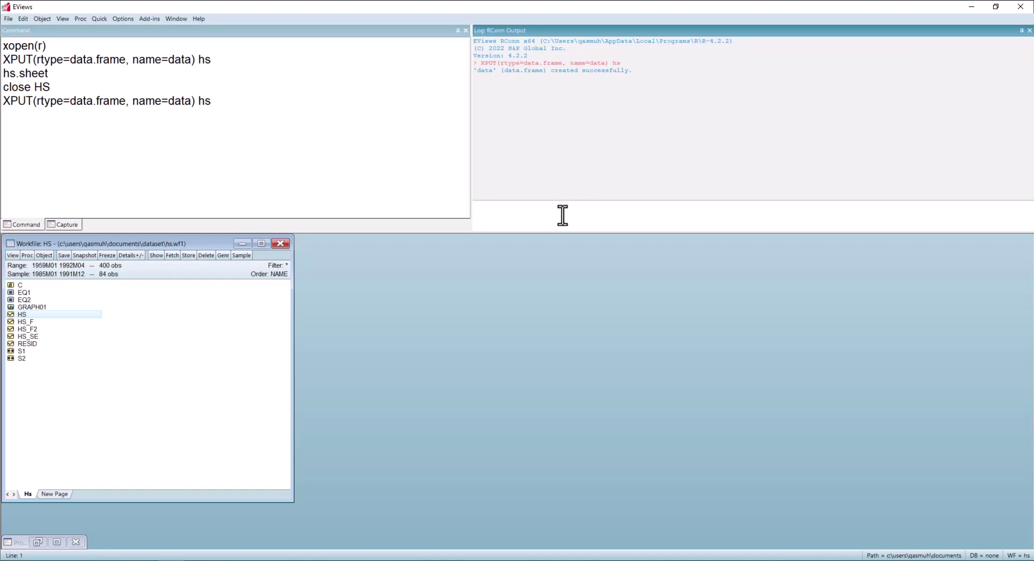
text(print(head(data)))
key(Return)
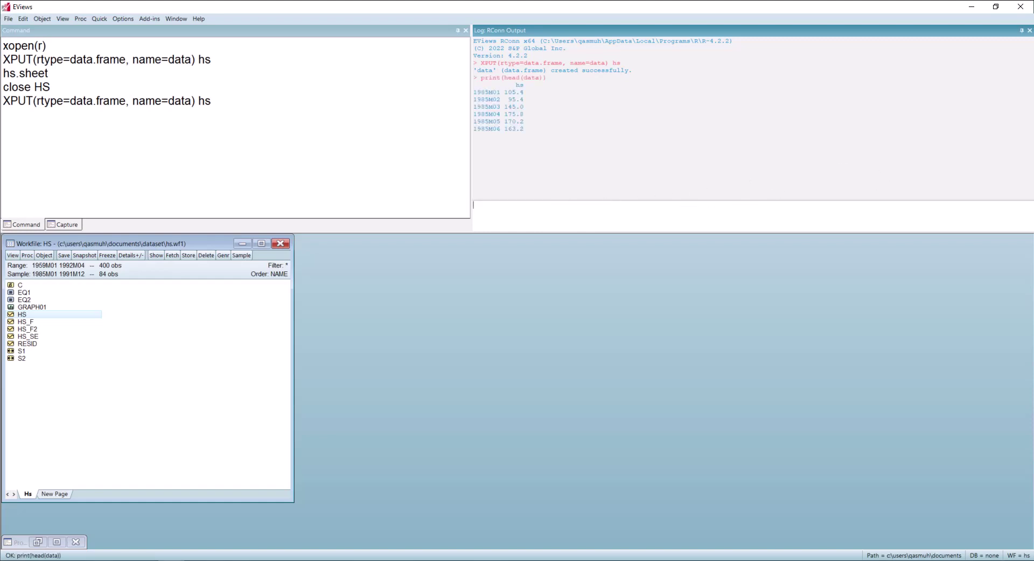
click(563, 216)
click(8, 20)
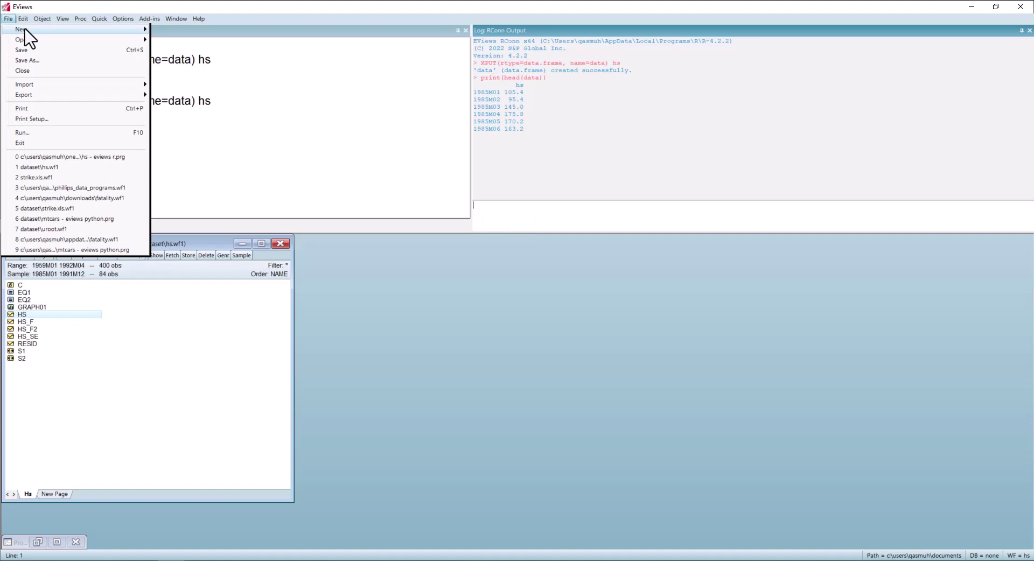
mouse_move(142, 30)
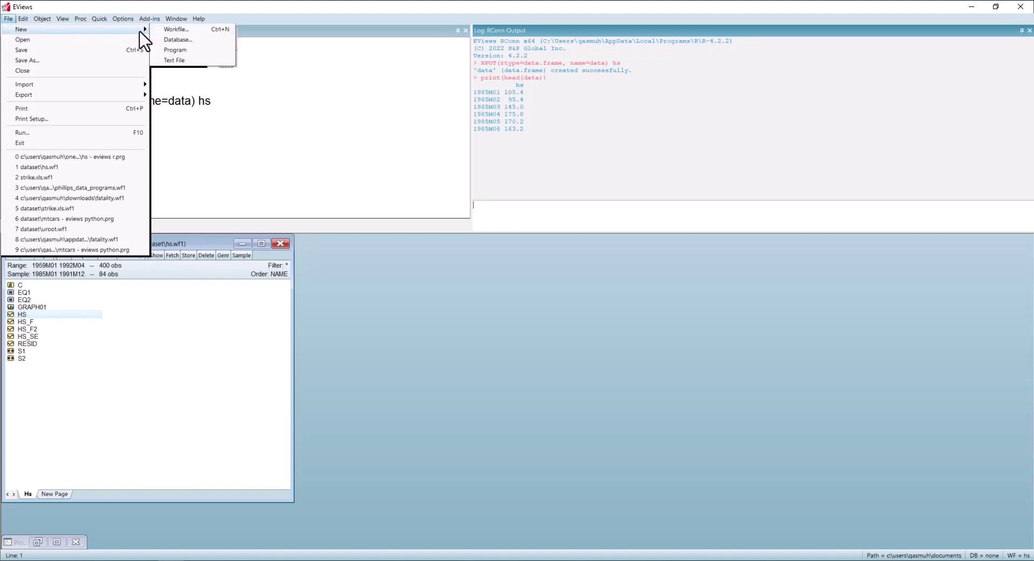
click(175, 50)
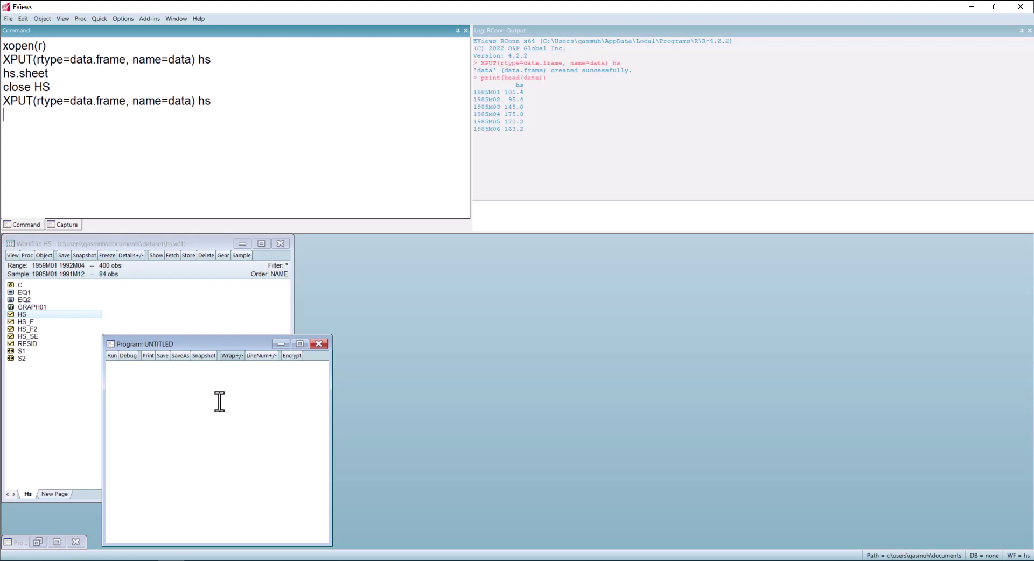
click(261, 356)
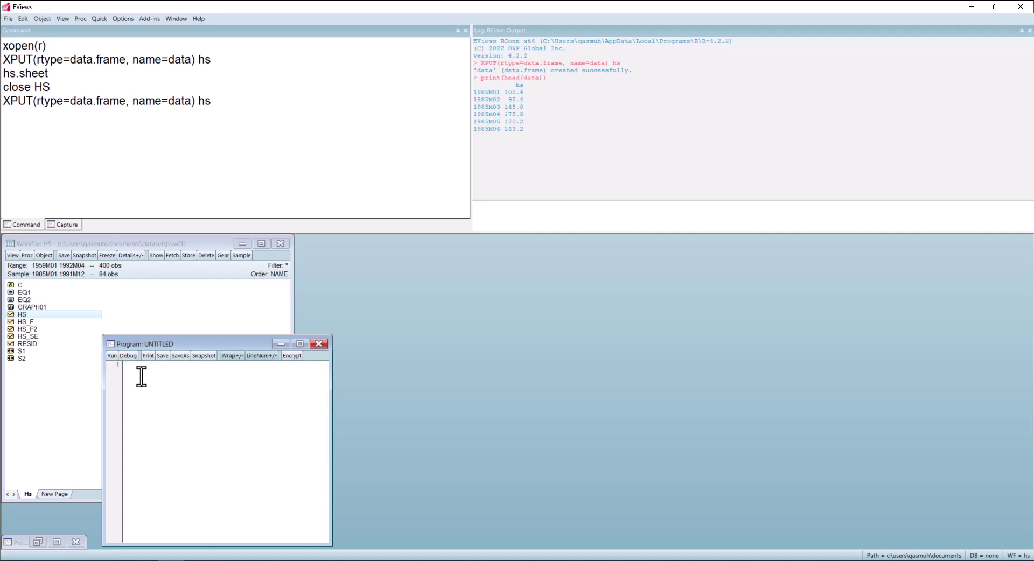
click(518, 215)
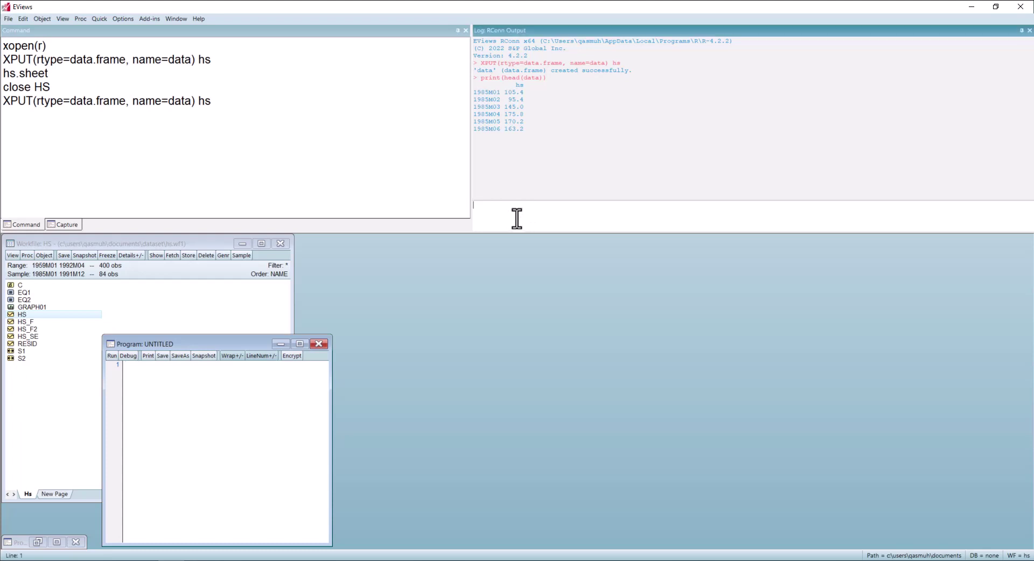
click(318, 347)
click(520, 311)
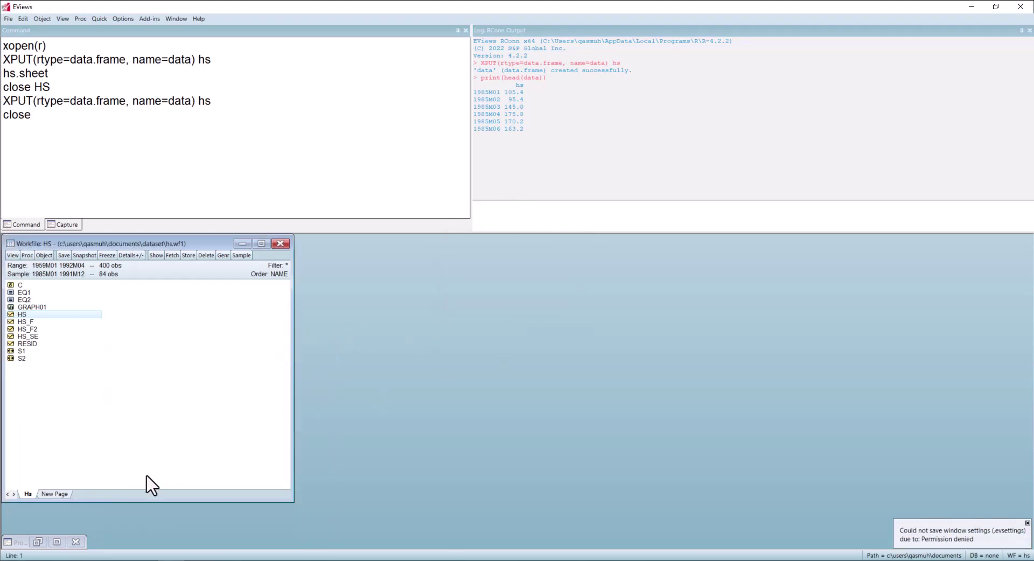
click(38, 542)
click(38, 542)
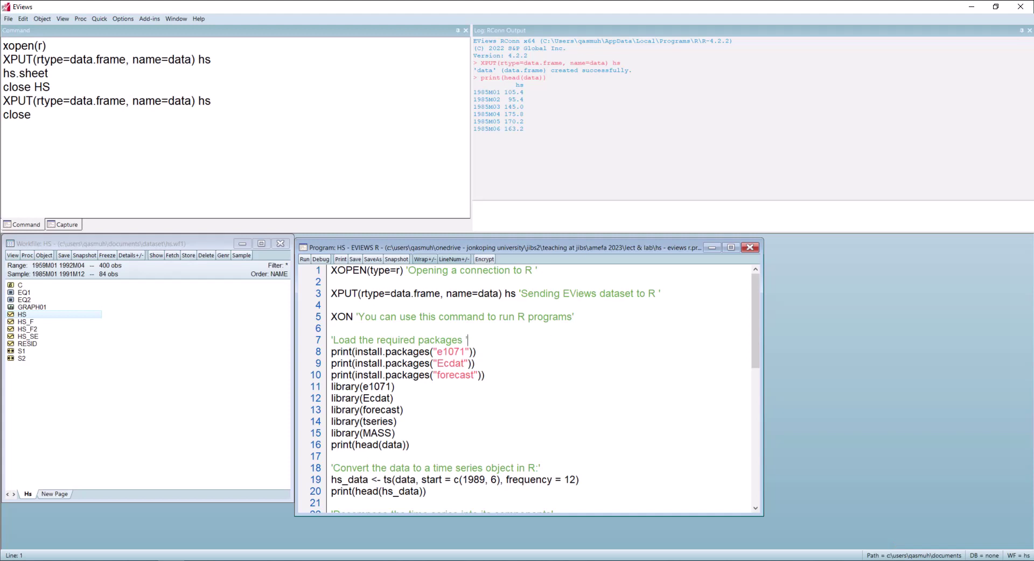
click(336, 284)
drag(331, 269, 537, 269)
click(536, 269)
click(664, 294)
scroll(377, 339, down, 1)
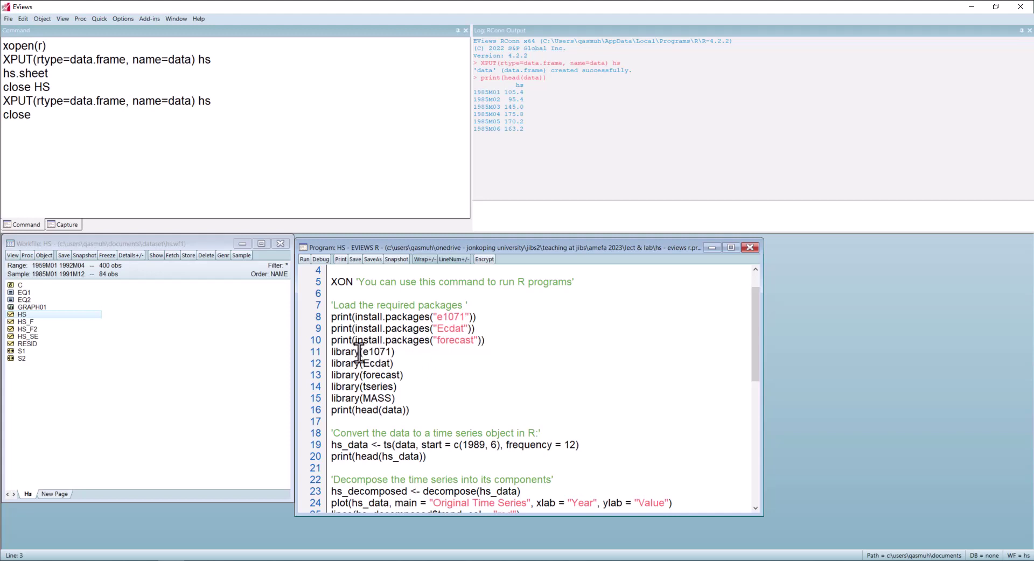
scroll(401, 387, down, 2)
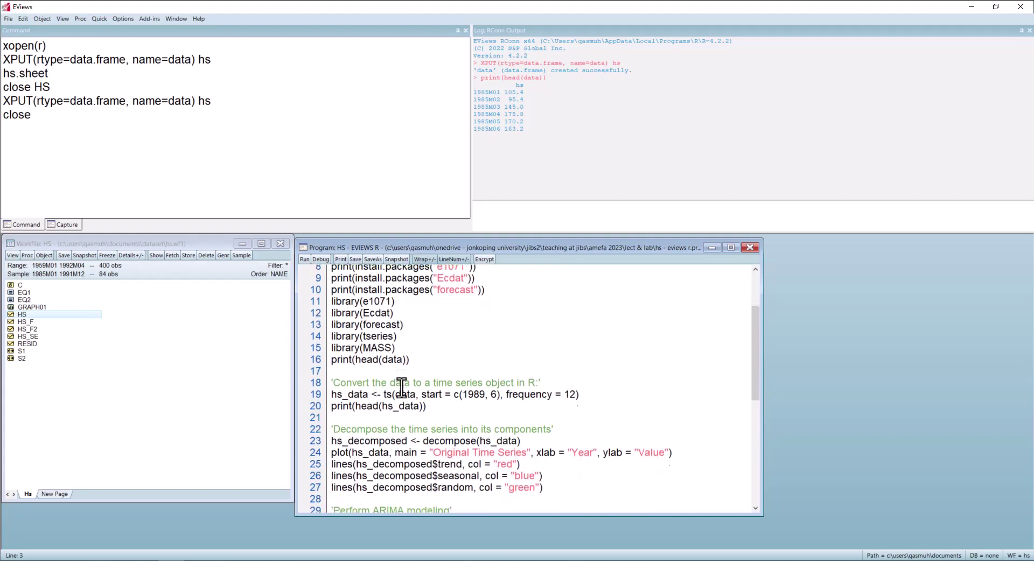
scroll(401, 387, down, 1)
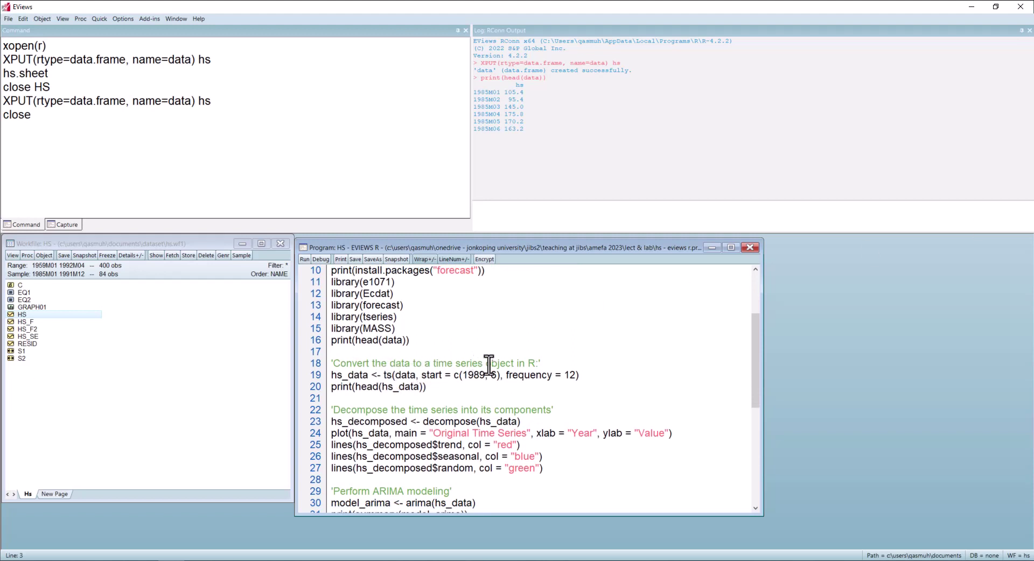
click(387, 377)
double_click(403, 375)
click(445, 387)
scroll(426, 401, down, 2)
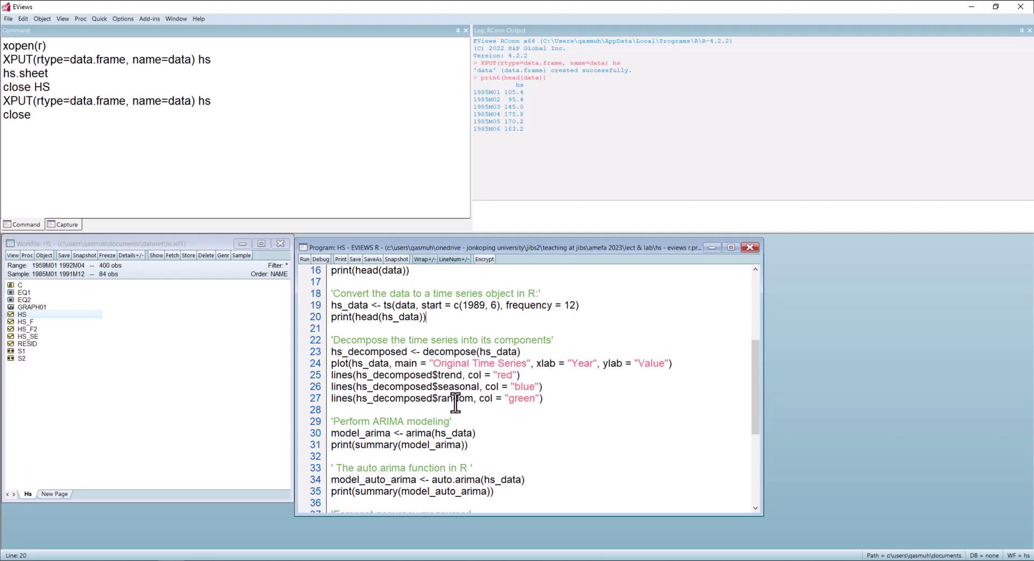
scroll(455, 401, down, 2)
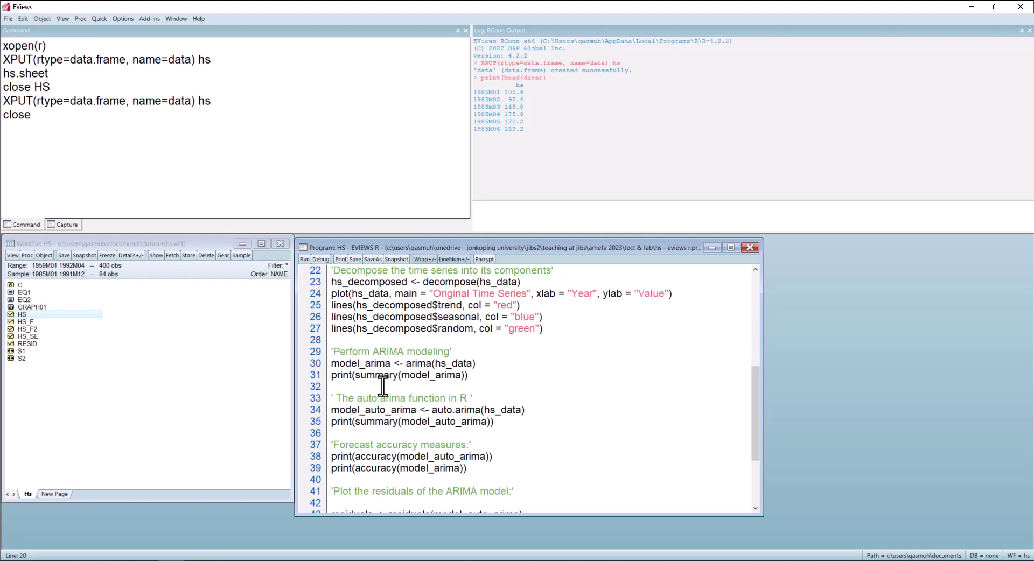
scroll(371, 379, down, 1)
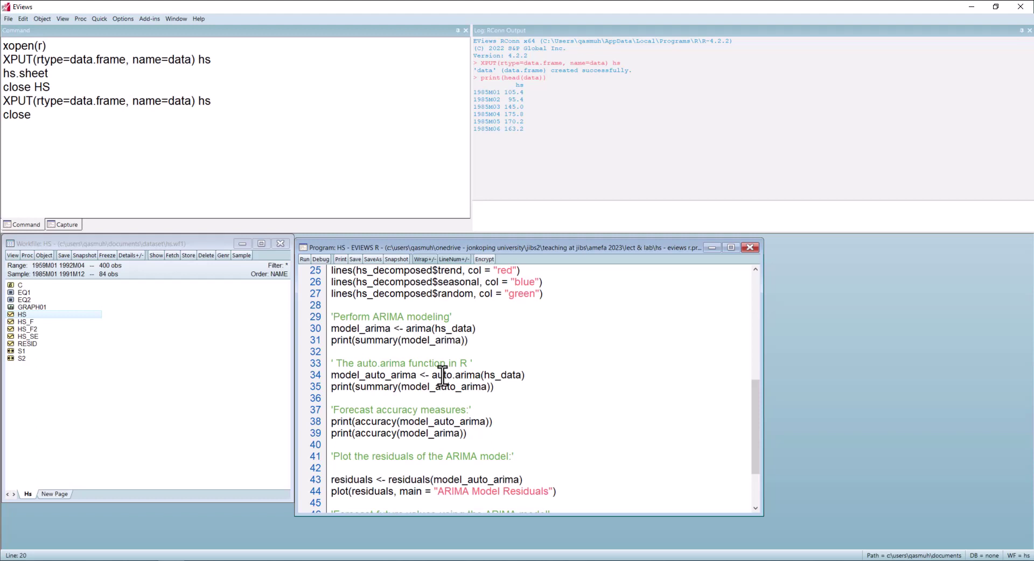
scroll(413, 425, down, 1)
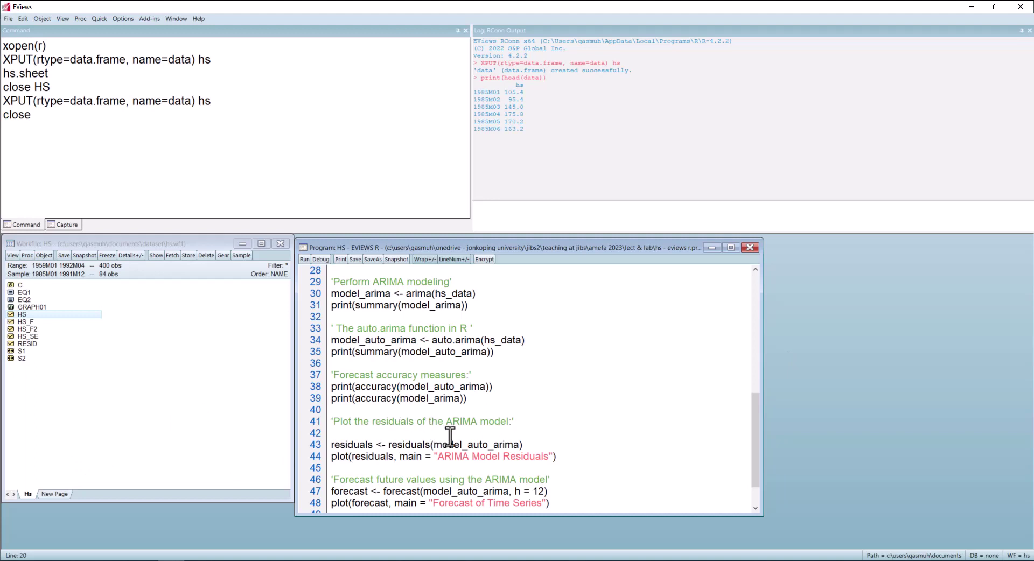
Step: Go to the closing XOFF line and select all of the R program code with Ctrl+A
scroll(378, 488, down, 1)
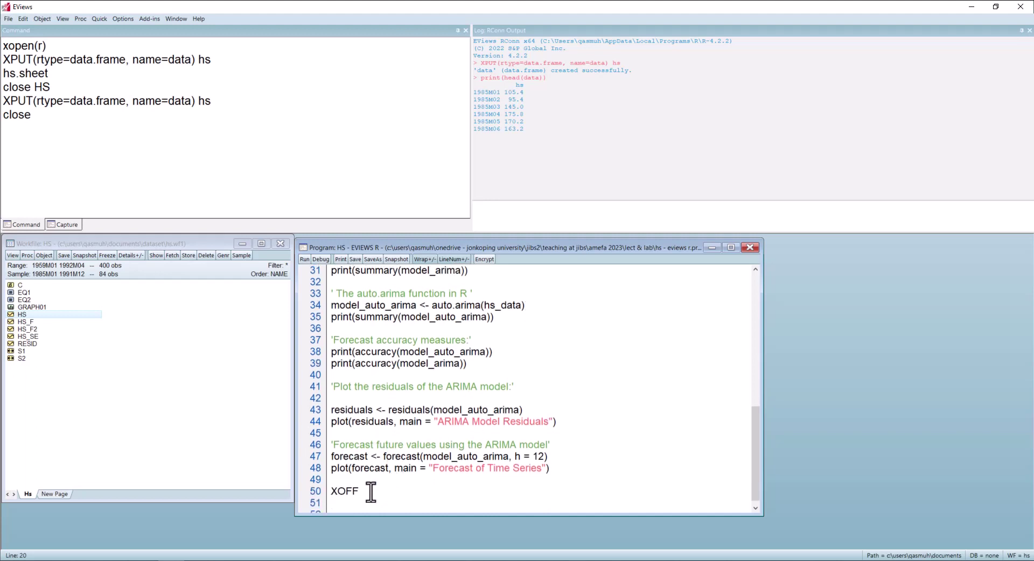
click(359, 486)
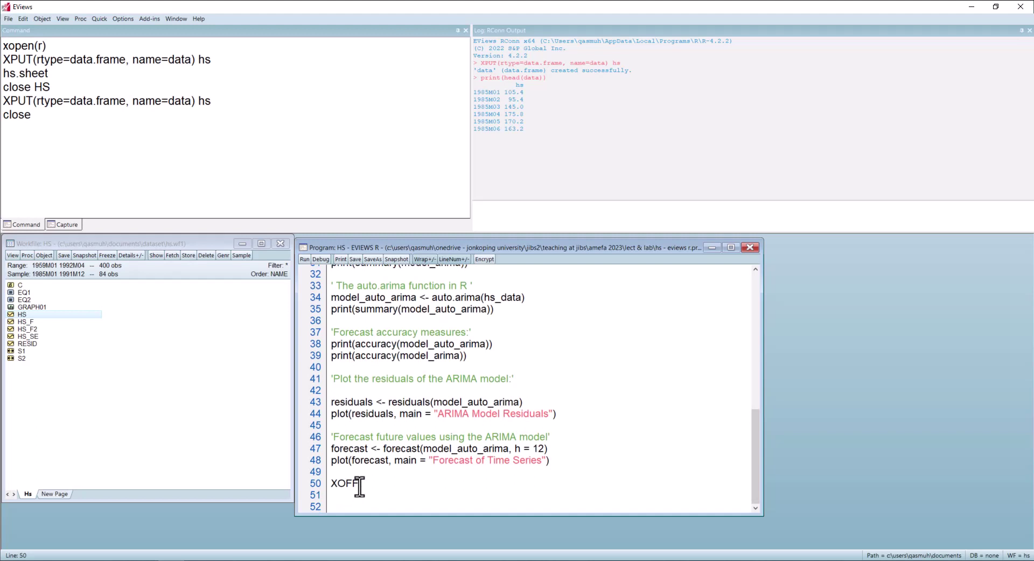
click(454, 472)
key(ctrl+a)
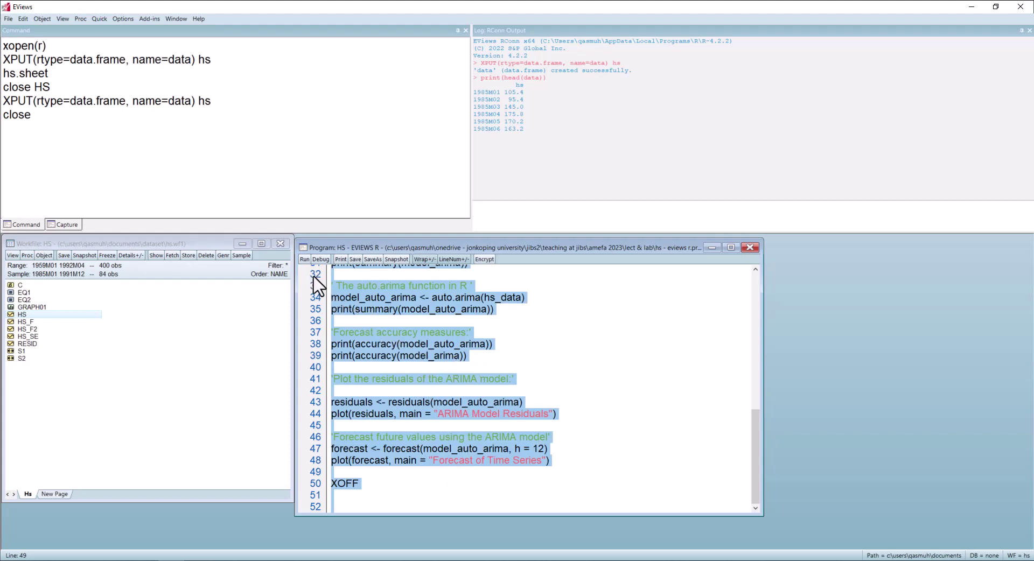
Step: Run the R program in verbose mode and move the forecast package download window aside
click(303, 260)
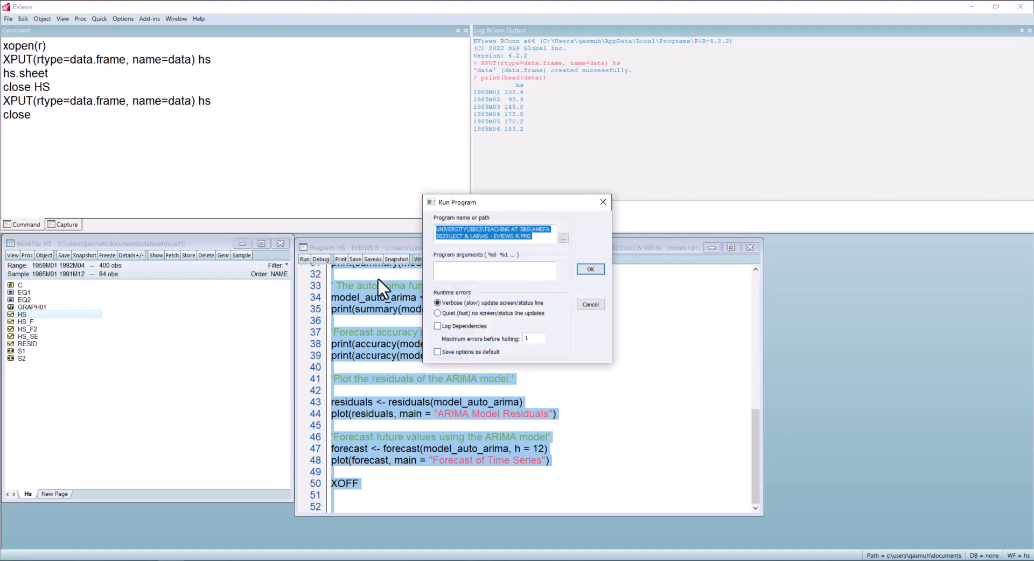
click(589, 270)
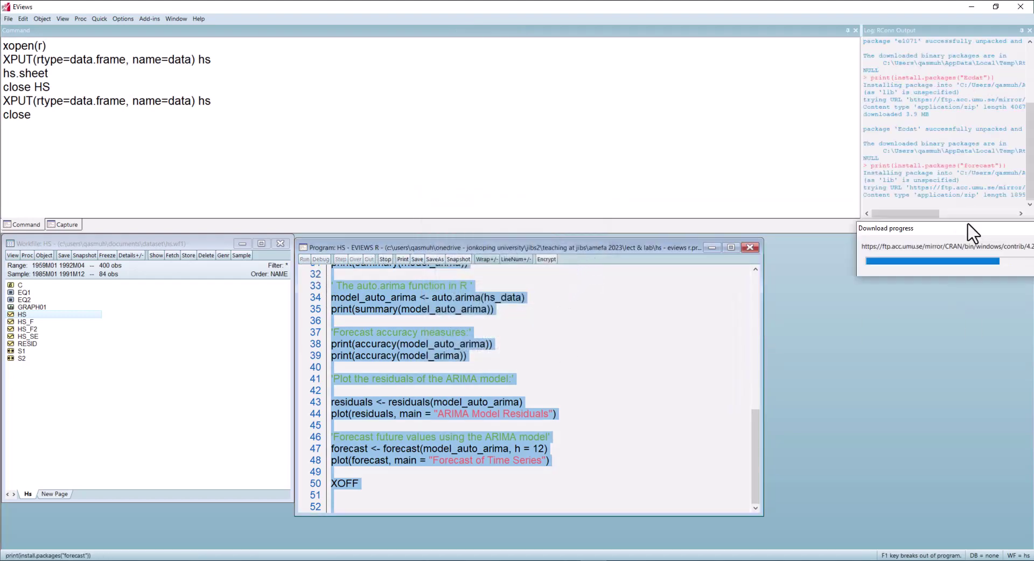
drag(972, 231, 504, 177)
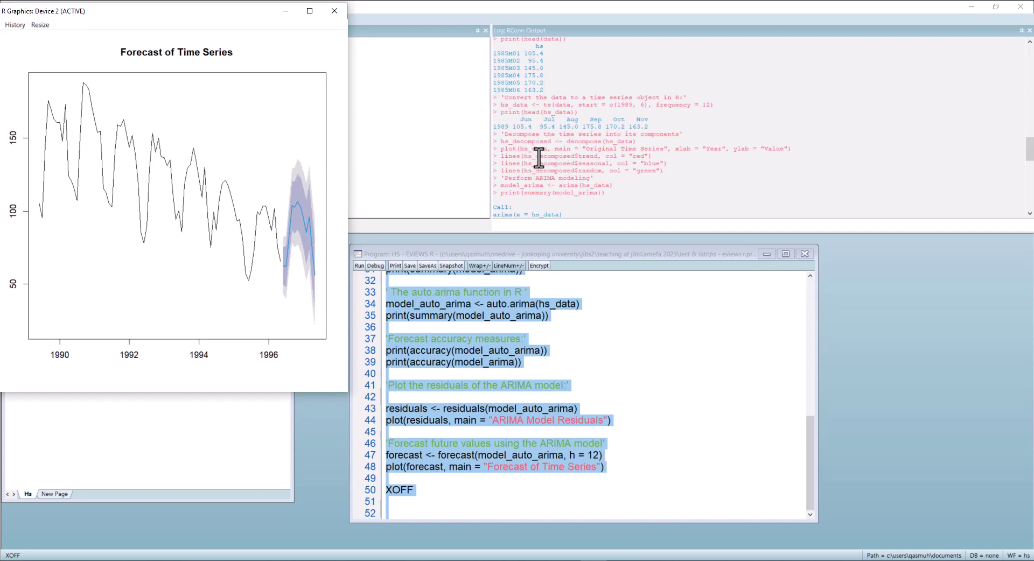
scroll(552, 173, down, 1)
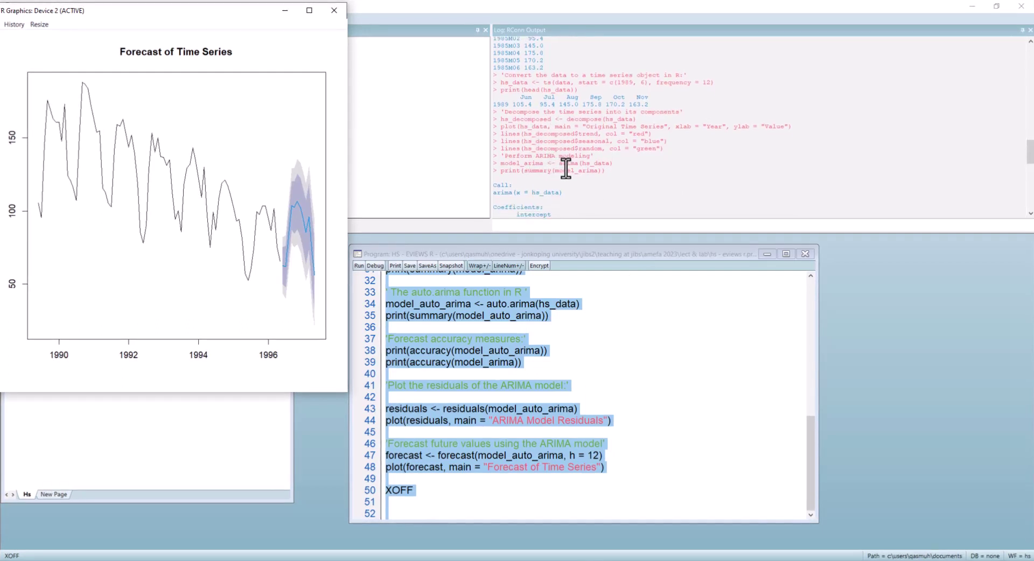
scroll(566, 162, down, 2)
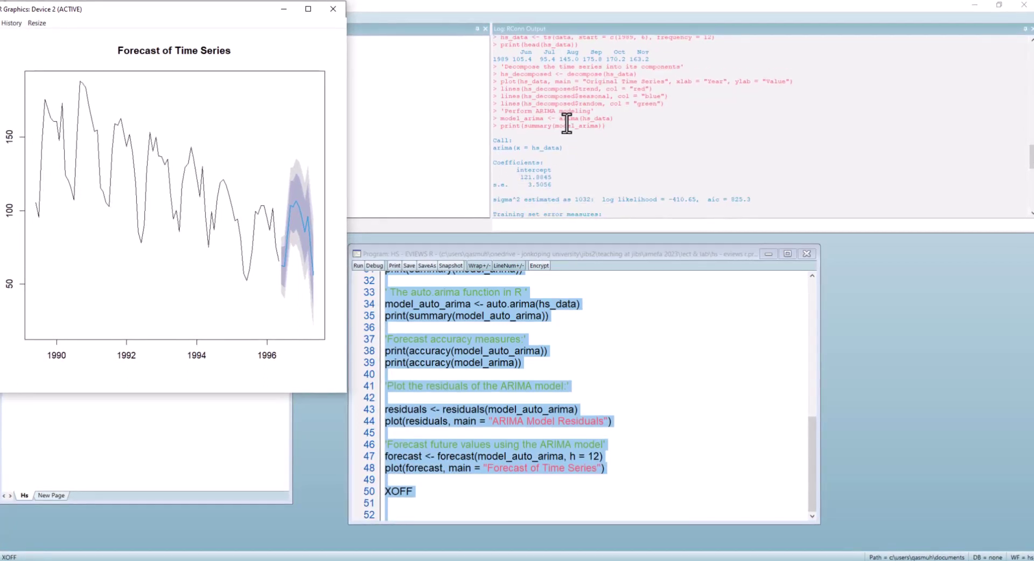
scroll(569, 151, down, 2)
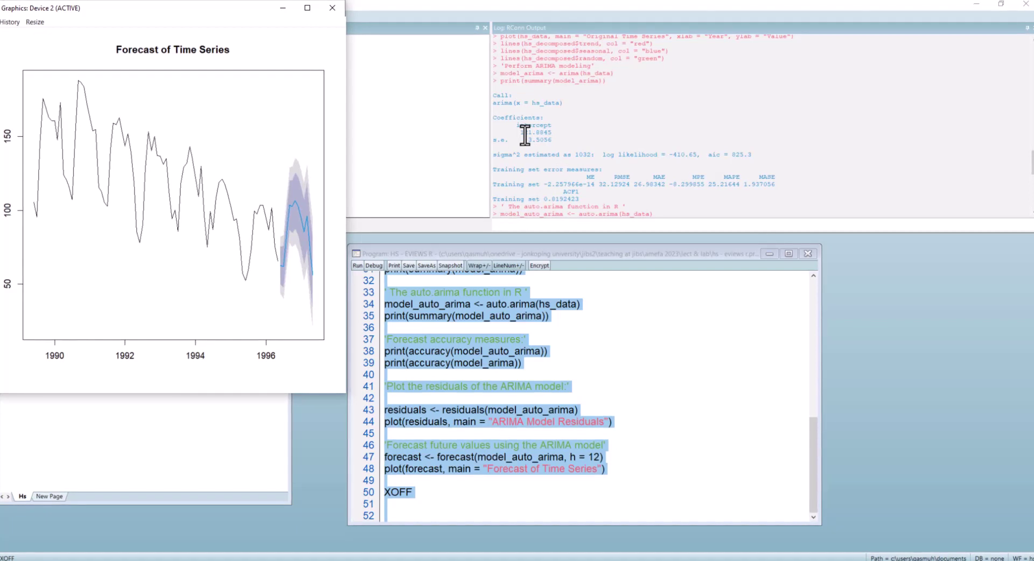